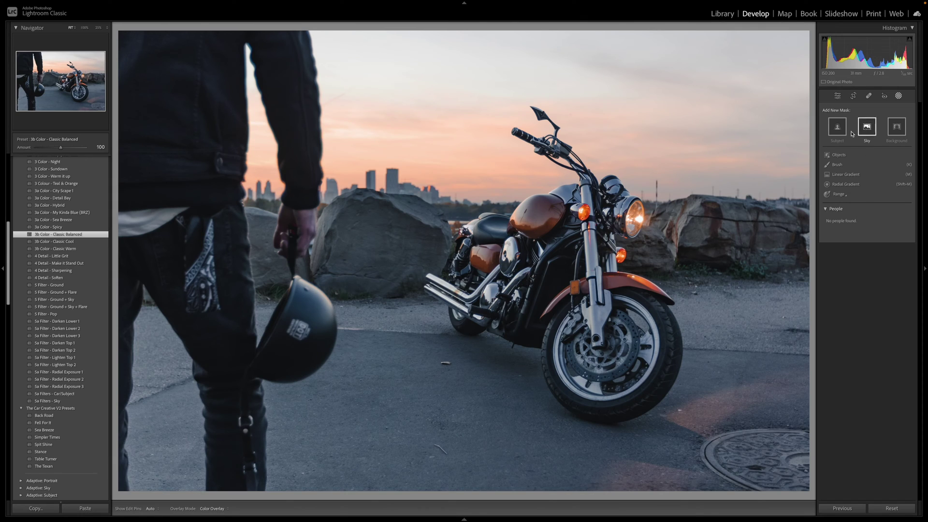
Create an object-selection mask of the motorcycle by painting over its handlebars, tank, body and wheels
click(837, 127)
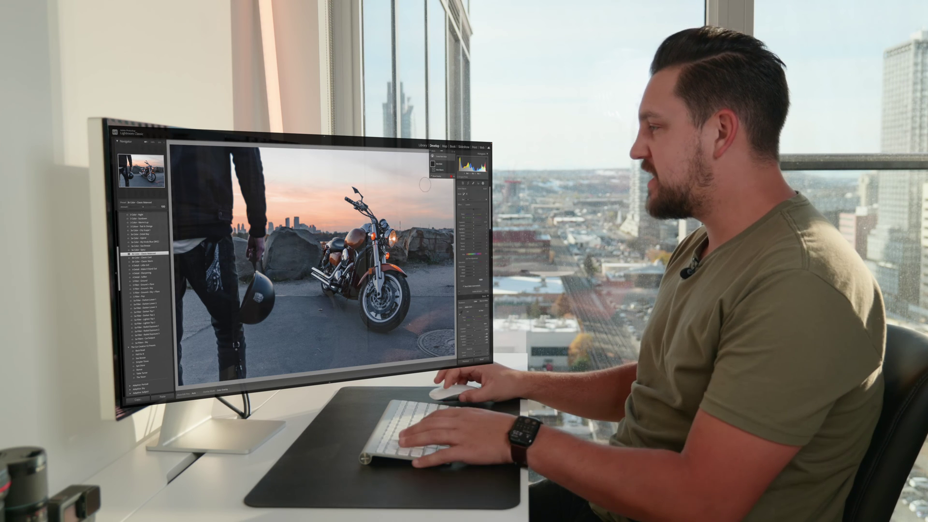
mouse_move(355, 188)
mouse_down()
mouse_move(375, 215)
mouse_move(374, 236)
mouse_move(363, 232)
mouse_up()
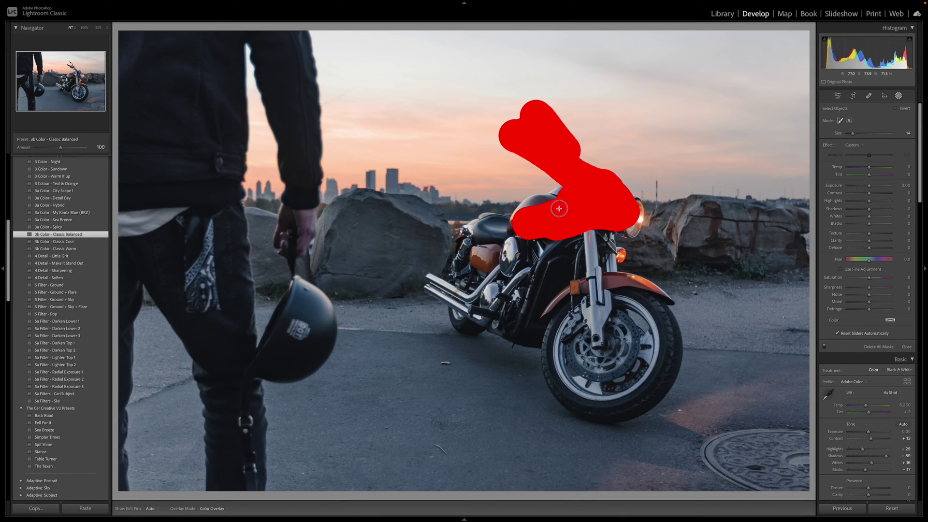
drag(350, 231, 314, 261)
mouse_move(467, 270)
mouse_down()
mouse_move(468, 300)
mouse_move(441, 284)
mouse_move(469, 309)
mouse_move(466, 327)
mouse_move(542, 339)
mouse_move(586, 407)
mouse_move(640, 401)
mouse_move(664, 327)
mouse_move(645, 299)
mouse_move(617, 283)
mouse_move(566, 305)
mouse_move(594, 240)
mouse_move(606, 264)
mouse_move(595, 255)
mouse_move(473, 257)
mouse_move(520, 240)
mouse_up()
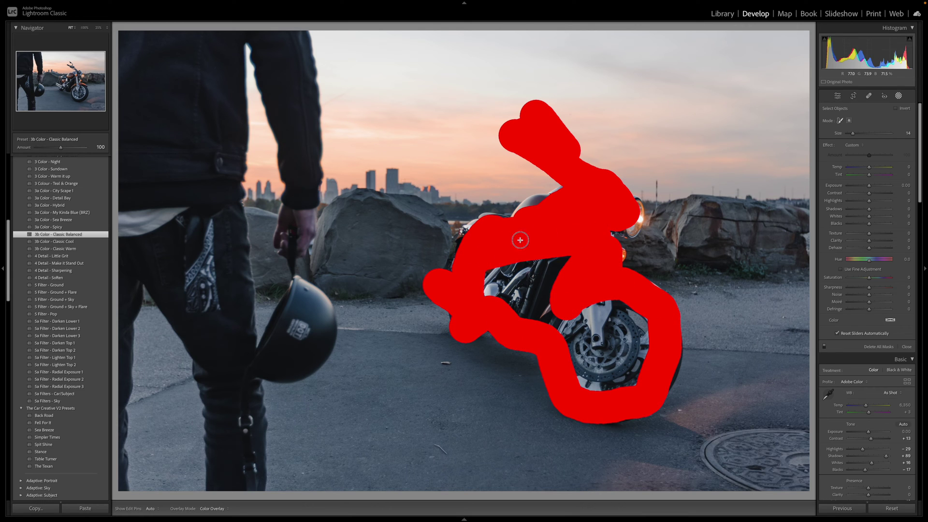
mouse_move(545, 207)
mouse_down()
mouse_move(478, 268)
mouse_move(585, 255)
mouse_move(505, 296)
mouse_move(511, 308)
mouse_move(585, 343)
mouse_up()
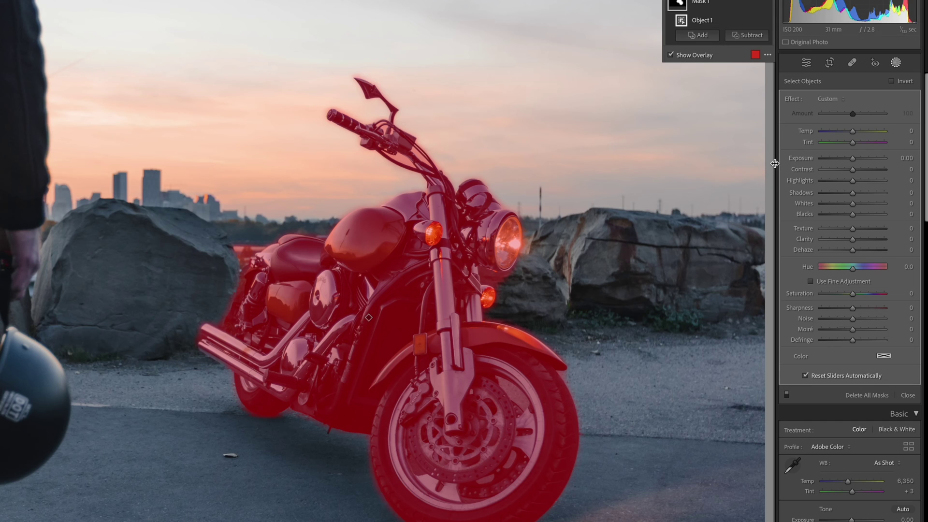
Subtract from the motorcycle mask with a size 3.0 brush around the seat and tank, and adjust the masked area's exposure
click(746, 36)
click(761, 145)
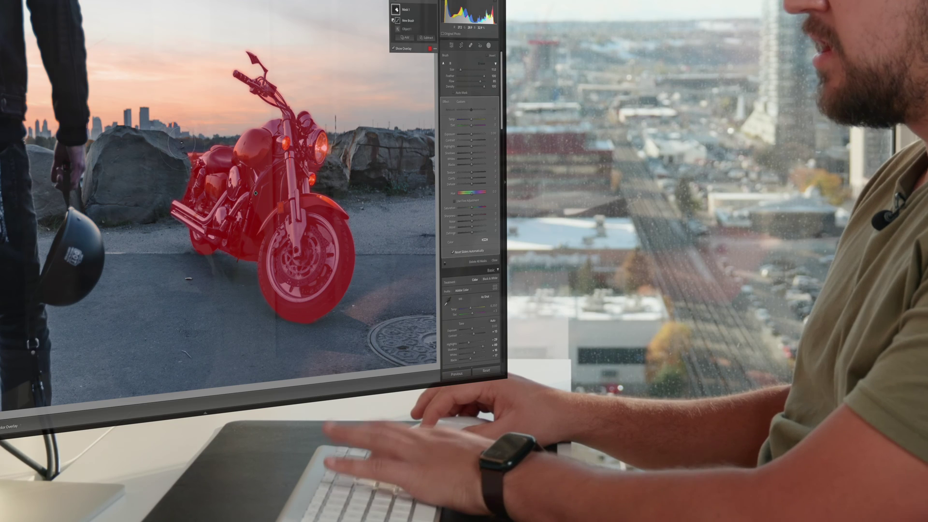
key(bracketleft)
key(bracketleft)
key(bracketleft)
key(bracketleft)
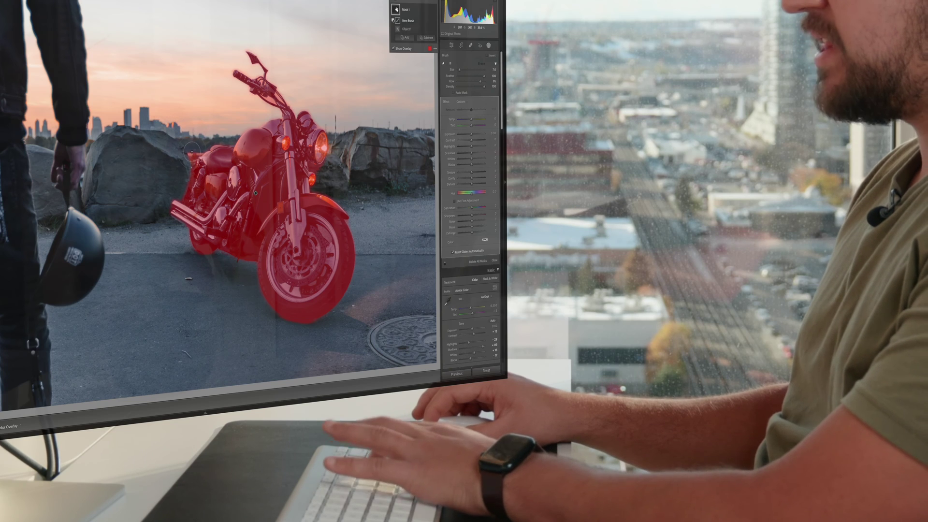
key(alt)
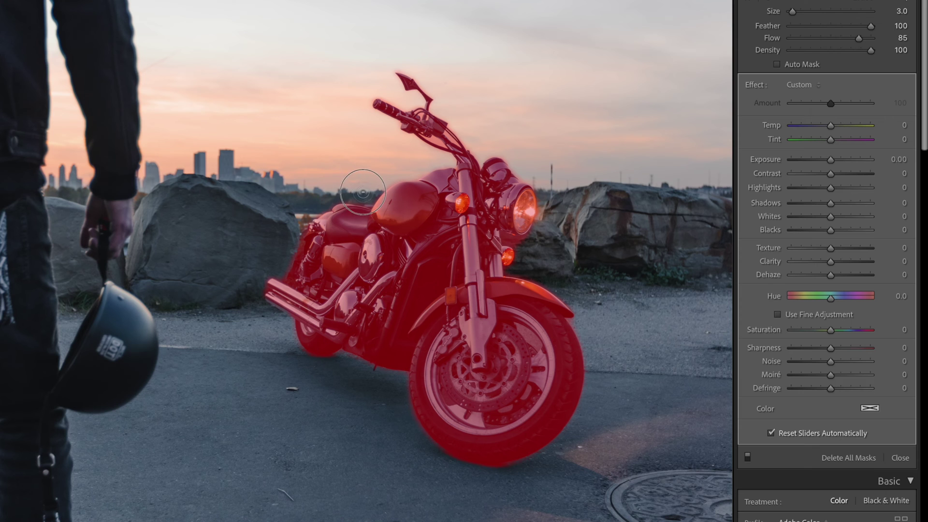
drag(830, 159, 856, 178)
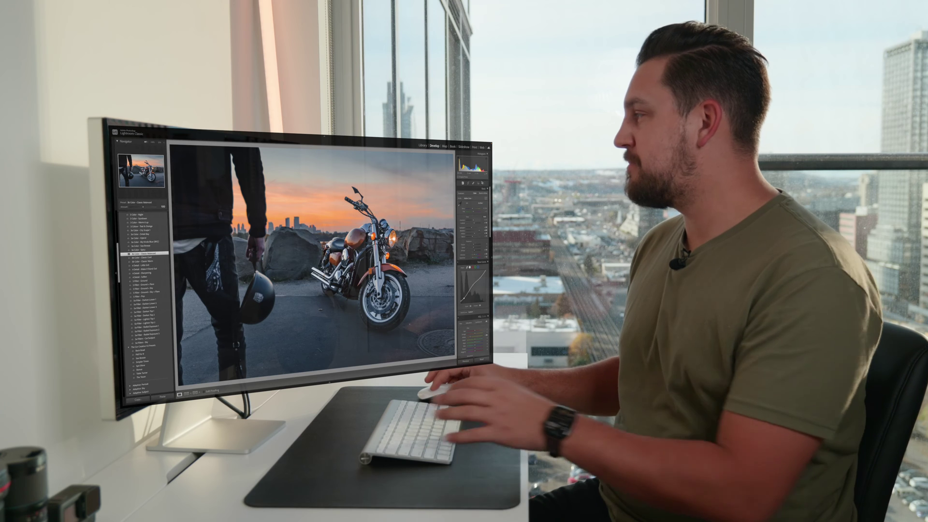
Heal the small piece of debris on the pavement beside the motorcycle and copy the photo's develop settings
click(474, 183)
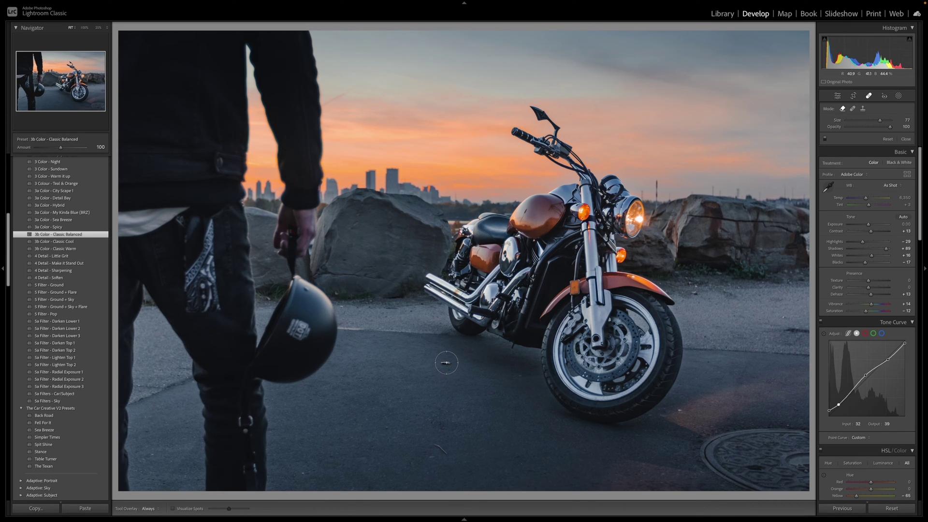
click(447, 362)
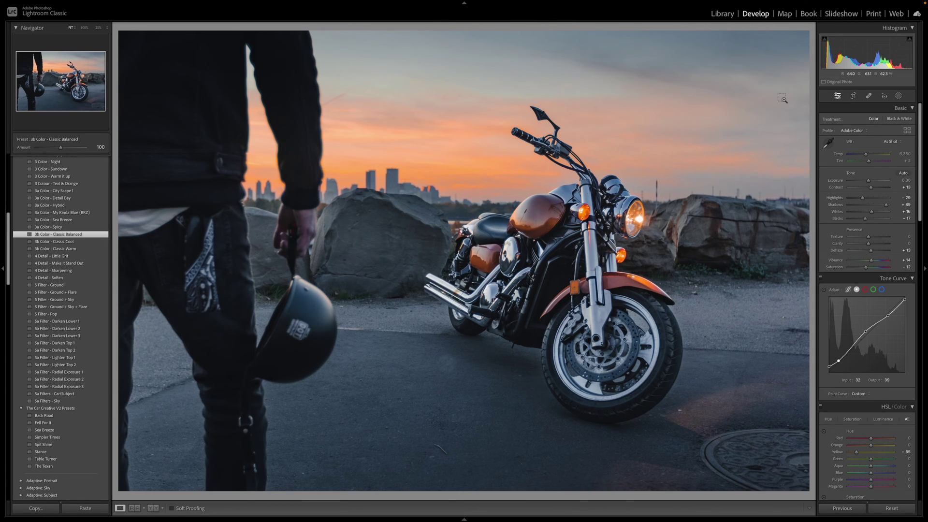
key(ctrl+shift+c)
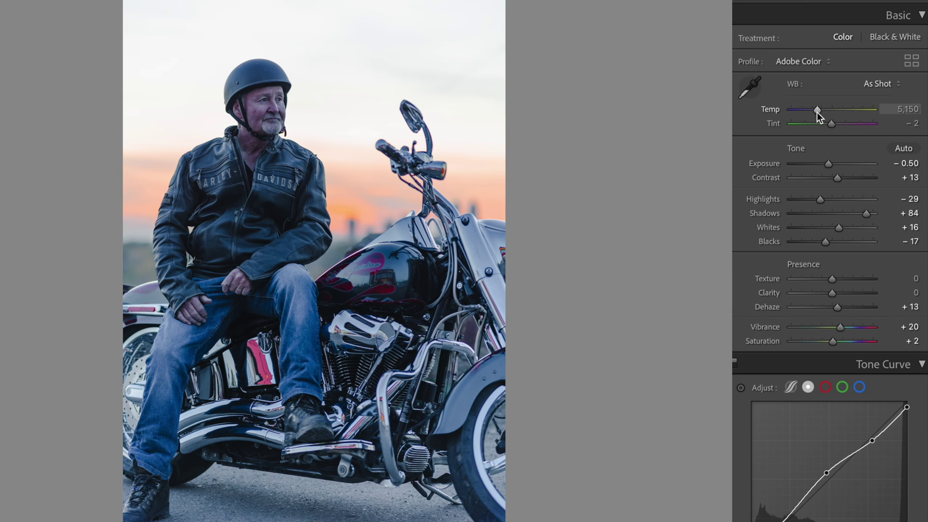
Set the seated rider photo's temperature to 7,382, exposure to −0.70, highlights to −83, shadows to +82, whites to +11 and blacks to −20
drag(817, 110, 835, 112)
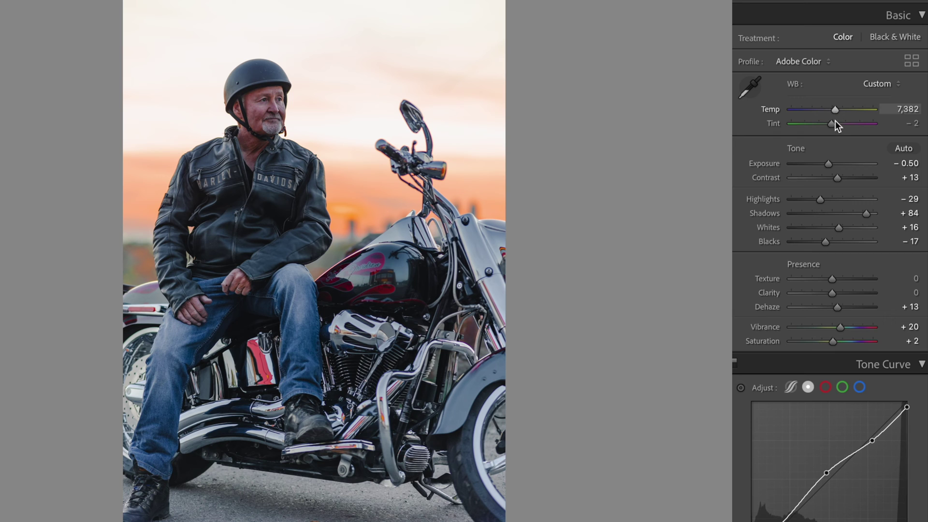
drag(827, 164, 827, 163)
drag(816, 197, 798, 199)
drag(866, 213, 866, 213)
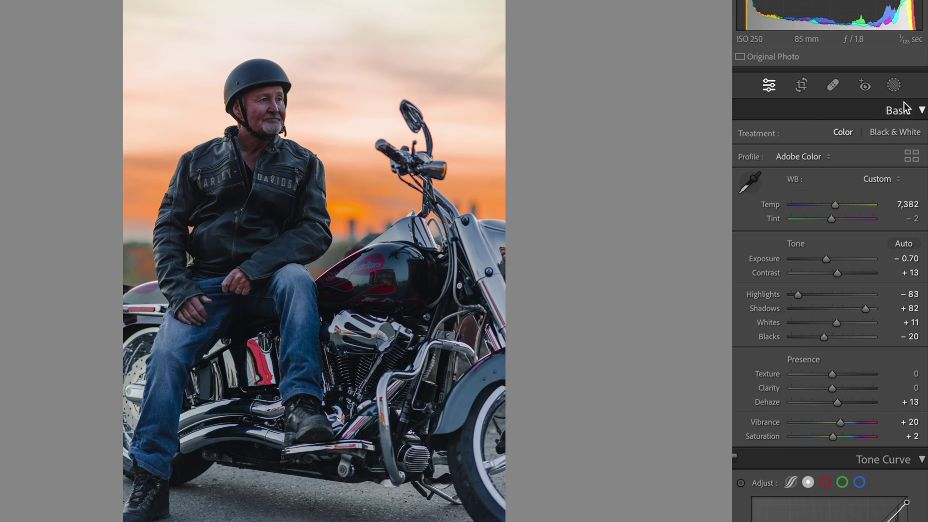
Create a mask covering the entire detected person, Person 1
click(894, 85)
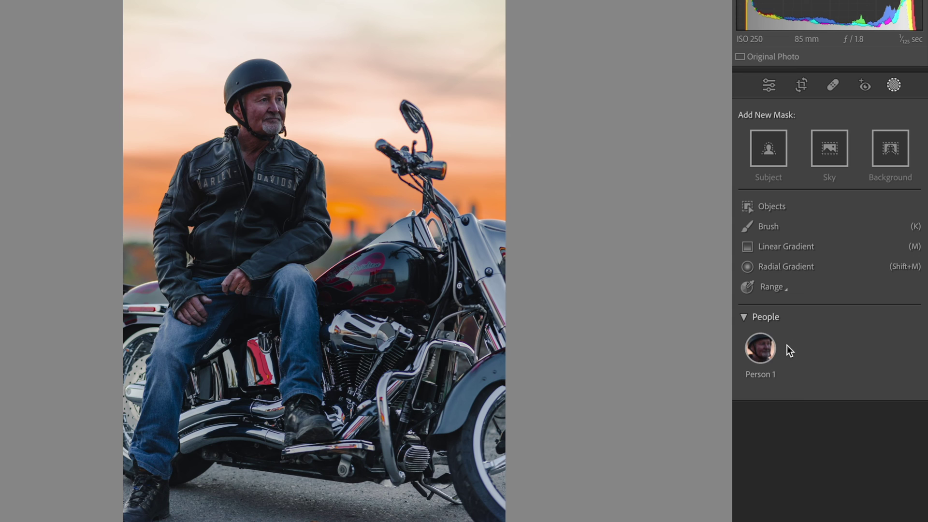
mouse_move(762, 359)
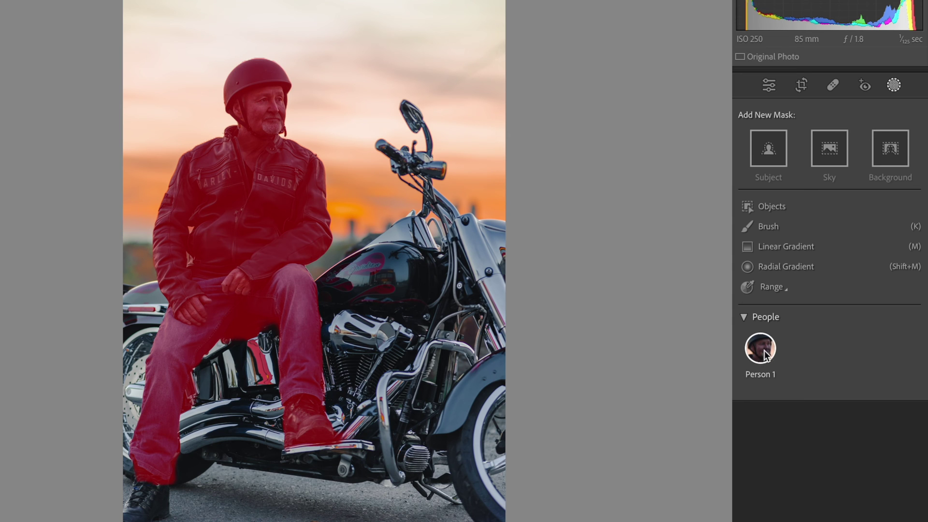
click(763, 353)
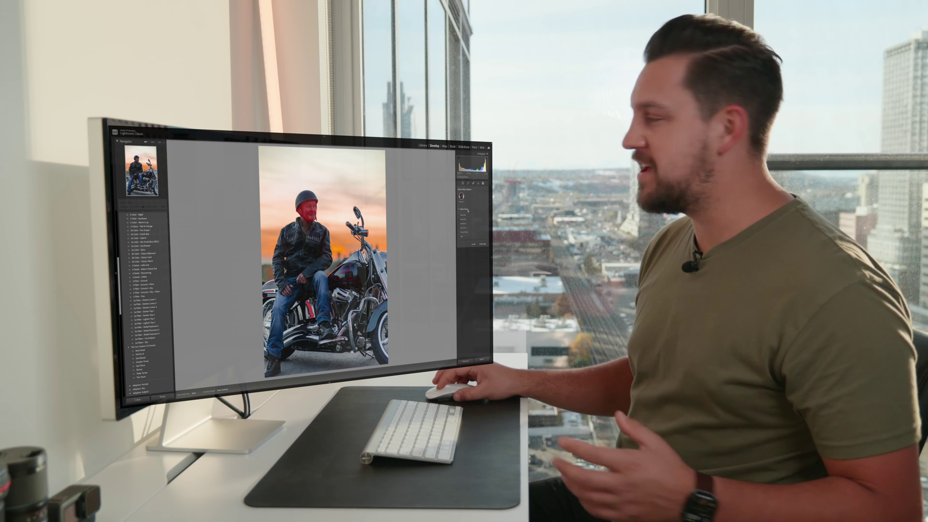
click(468, 210)
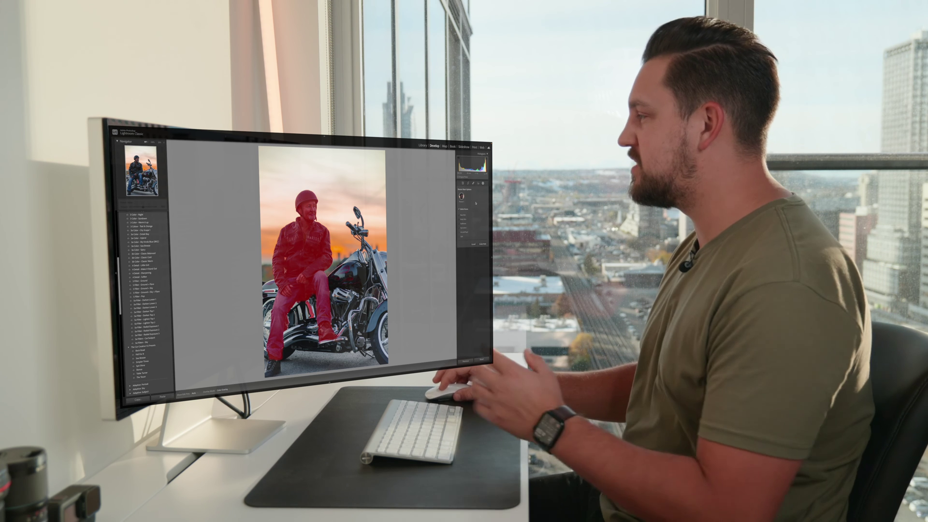
click(482, 243)
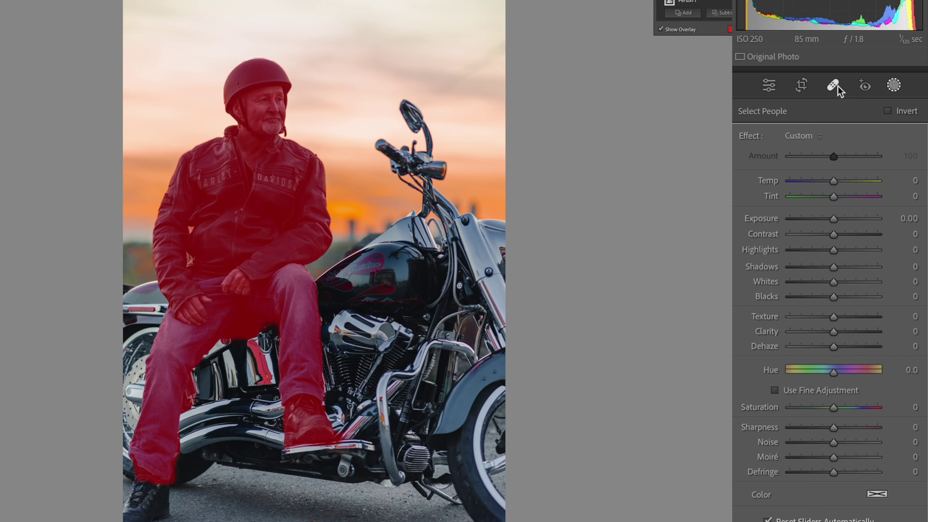
Add the rider's boot on the ground to the person mask using object selection, and adjust the masked person's tones
click(689, 15)
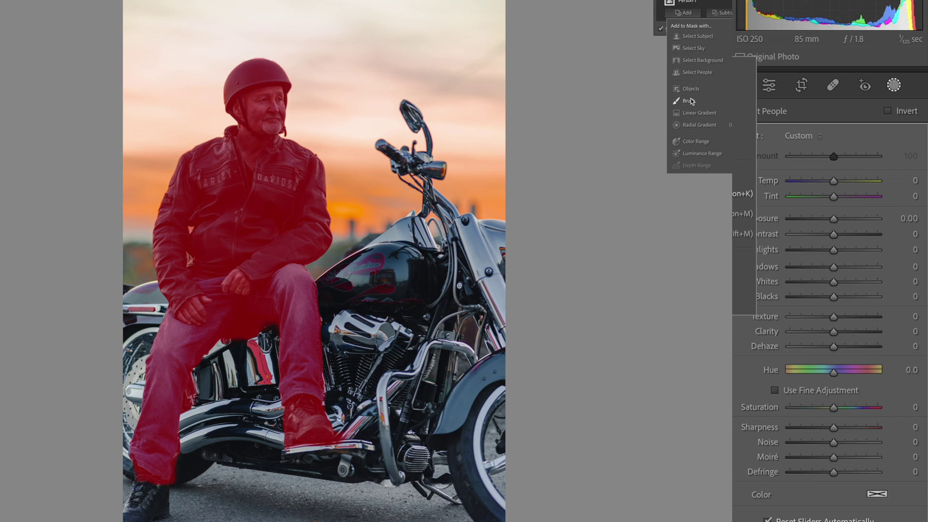
click(691, 89)
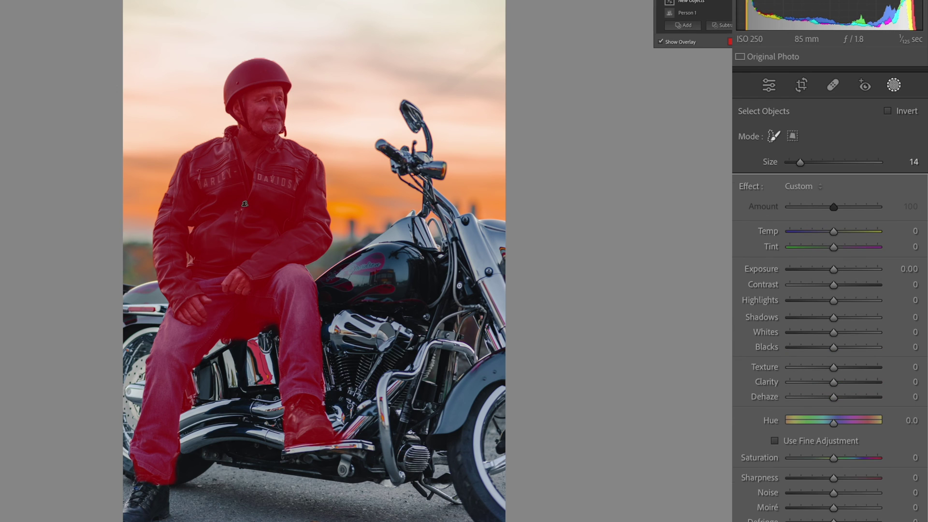
drag(143, 488, 132, 514)
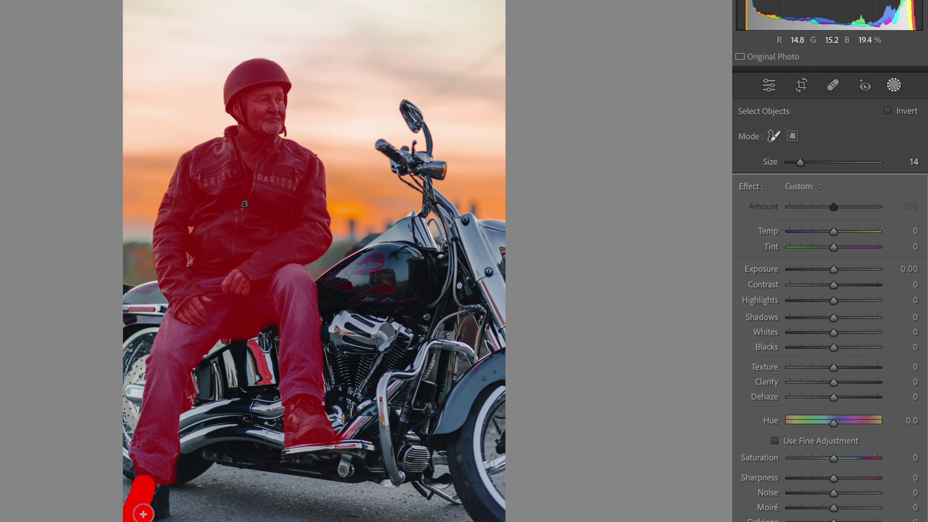
drag(155, 486, 151, 484)
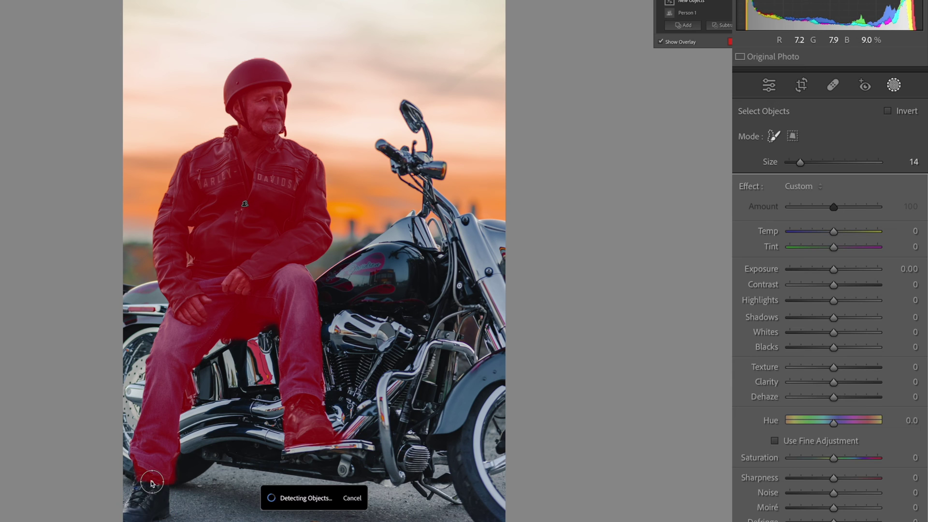
mouse_move(830, 315)
mouse_down()
mouse_move(838, 314)
mouse_move(825, 344)
mouse_move(836, 365)
mouse_move(836, 330)
mouse_move(854, 332)
mouse_up()
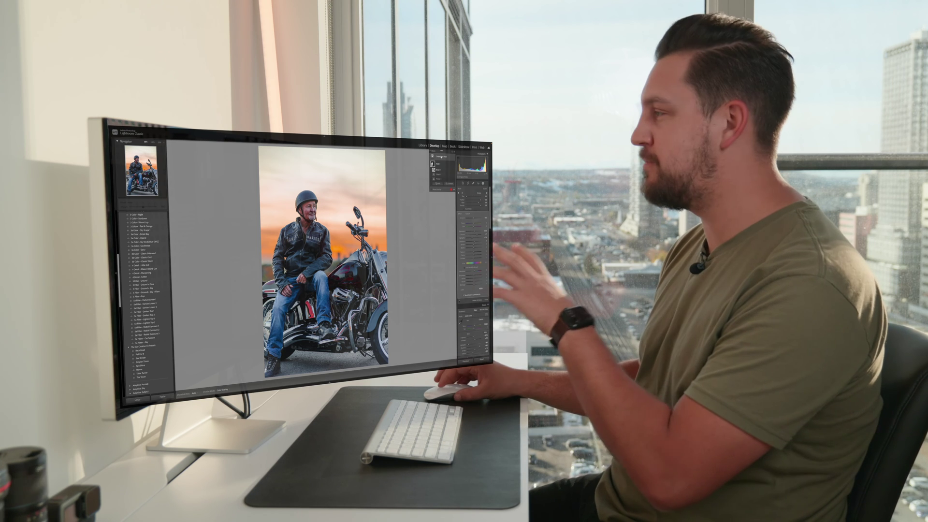
Create a second mask by object-selecting the motorcycle from its mirror and handlebars down through the body
click(441, 158)
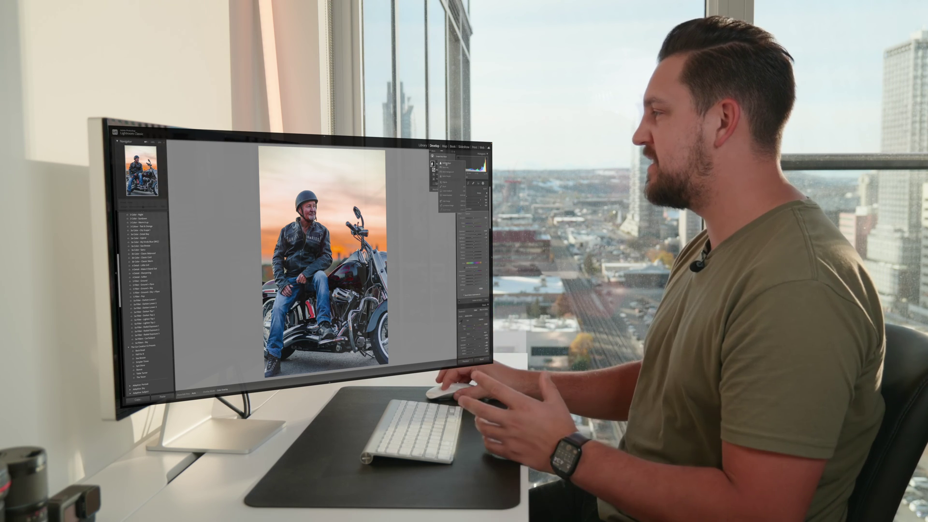
click(446, 163)
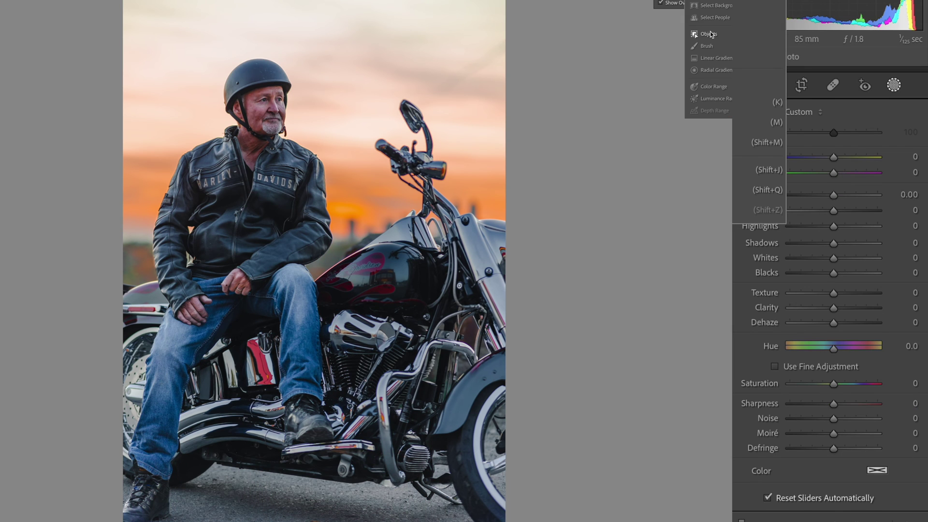
click(709, 34)
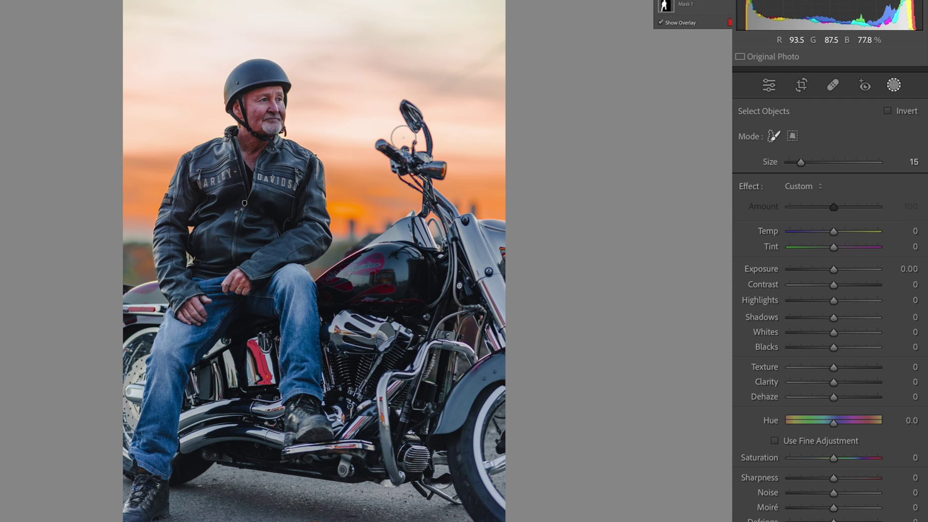
scroll(411, 118, up, 3)
mouse_move(407, 114)
mouse_down()
mouse_move(439, 182)
mouse_move(385, 147)
mouse_move(396, 164)
mouse_move(412, 169)
mouse_move(454, 227)
mouse_move(486, 244)
mouse_move(504, 240)
mouse_move(496, 232)
mouse_move(399, 237)
mouse_move(348, 276)
mouse_move(360, 464)
mouse_move(380, 283)
mouse_move(481, 259)
mouse_move(413, 286)
mouse_move(564, 302)
mouse_move(431, 357)
mouse_move(431, 394)
mouse_move(377, 422)
mouse_move(388, 448)
mouse_move(439, 484)
mouse_move(525, 430)
mouse_move(502, 514)
mouse_move(410, 473)
mouse_move(346, 479)
mouse_move(306, 469)
mouse_move(350, 470)
mouse_move(335, 463)
mouse_move(275, 464)
mouse_move(256, 431)
mouse_move(254, 330)
mouse_move(216, 377)
mouse_move(202, 462)
mouse_move(228, 428)
mouse_move(240, 368)
mouse_up()
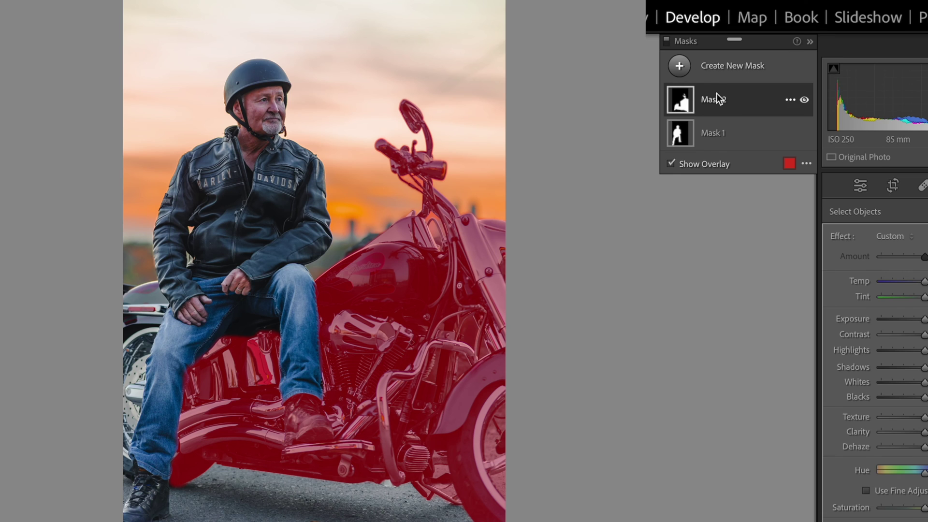
Add the motorcycle's rear fender and rear wheel behind the rider's leg to Mask 2 with object selection
click(718, 99)
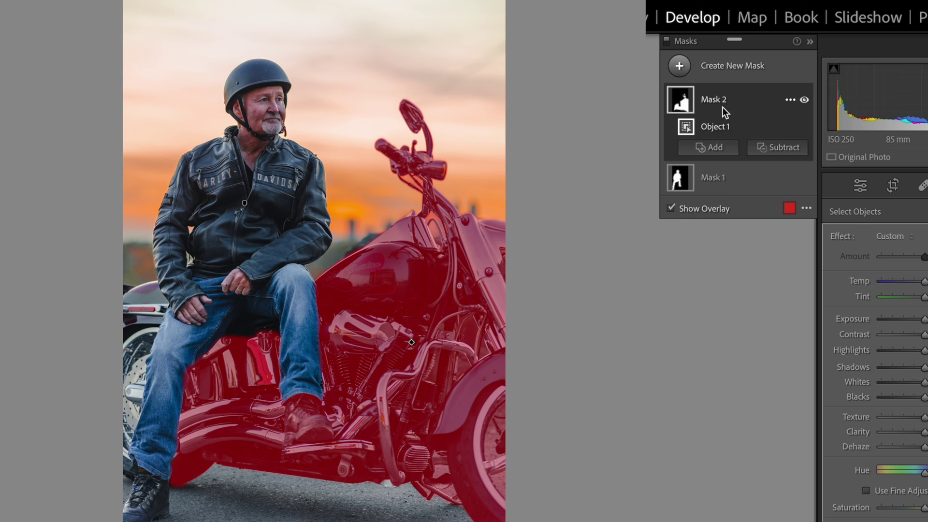
click(714, 147)
click(722, 273)
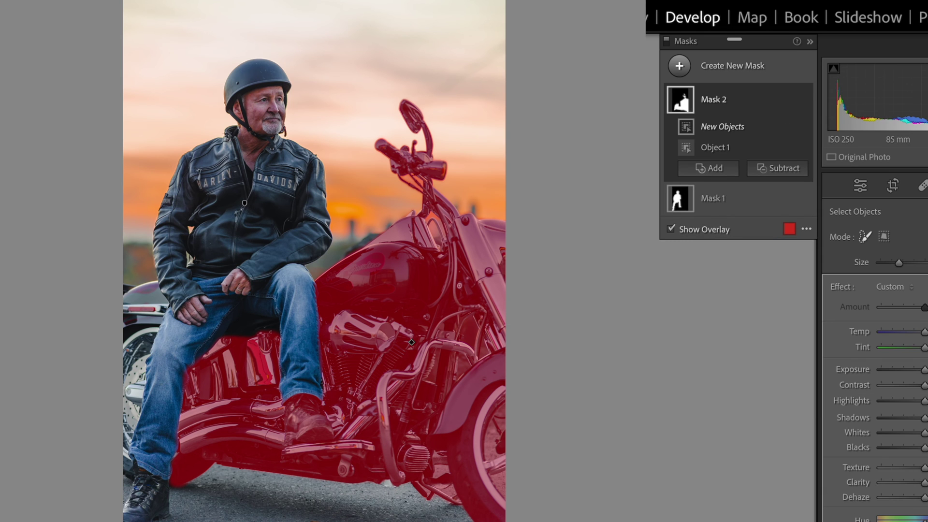
mouse_move(140, 286)
mouse_down()
mouse_move(132, 295)
mouse_move(143, 310)
mouse_move(125, 473)
mouse_up()
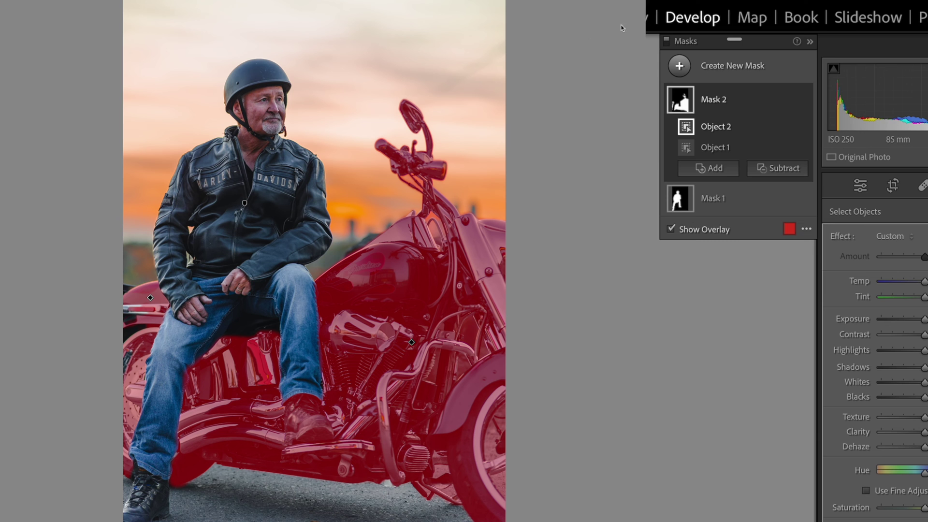
Add a brush to Mask 2 and paint in the unmasked parts around the motorcycle's rear fender
click(716, 170)
click(720, 315)
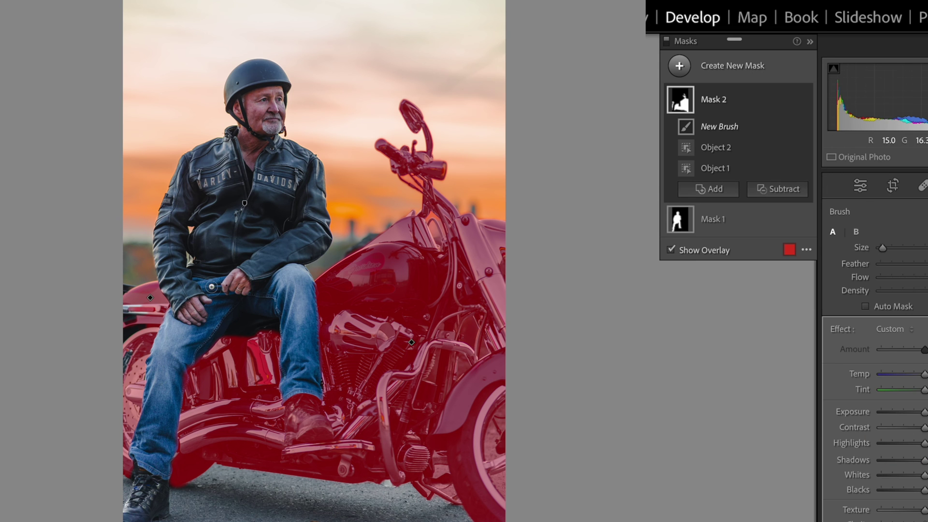
drag(125, 285, 142, 338)
drag(143, 338, 145, 334)
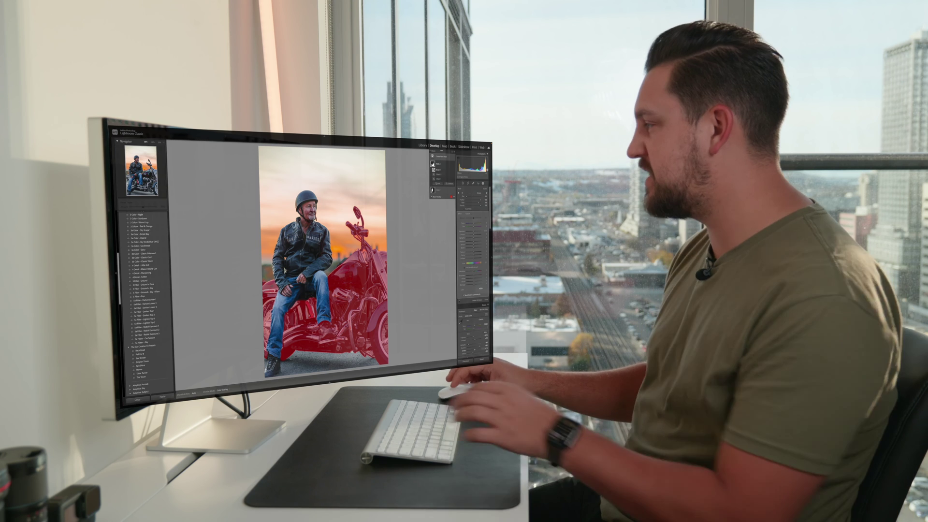
key(Return)
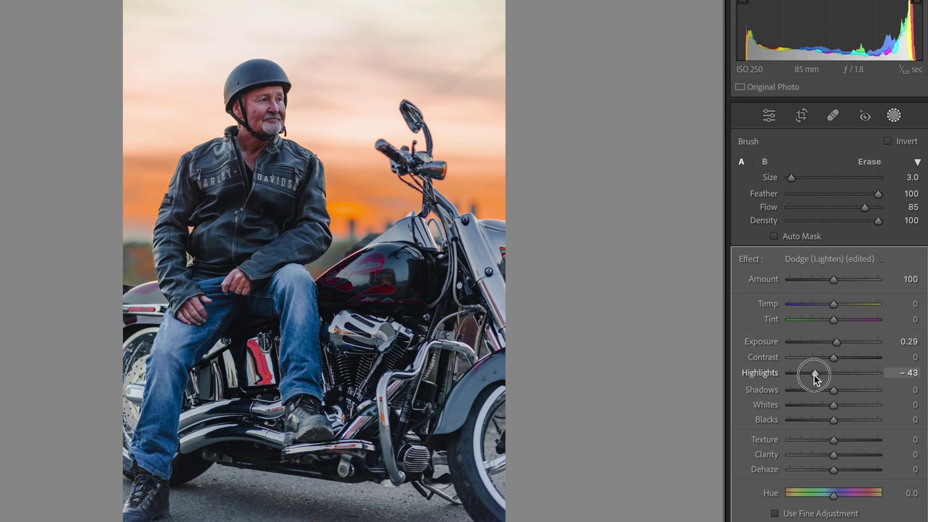
Set the motorcycle mask's exposure to 0.19, contrast to 7, highlights to −82, shadows to 18, whites to −14 and temperature to 16
drag(814, 373, 840, 393)
mouse_move(834, 359)
mouse_down()
mouse_move(849, 359)
mouse_move(837, 367)
mouse_up()
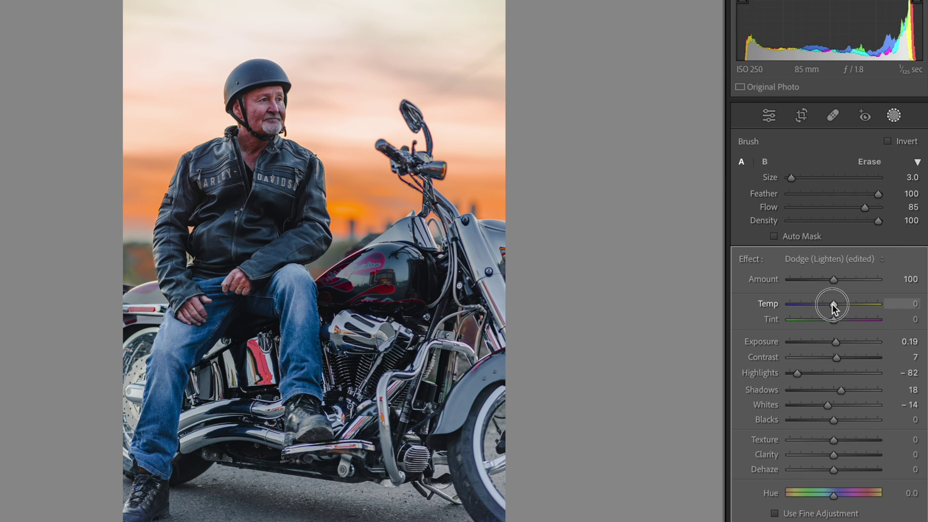
drag(831, 305, 841, 305)
Add a linear gradient mask fading down from the photo's upper edge over the sky, and set its exposure to −1.67
click(665, 3)
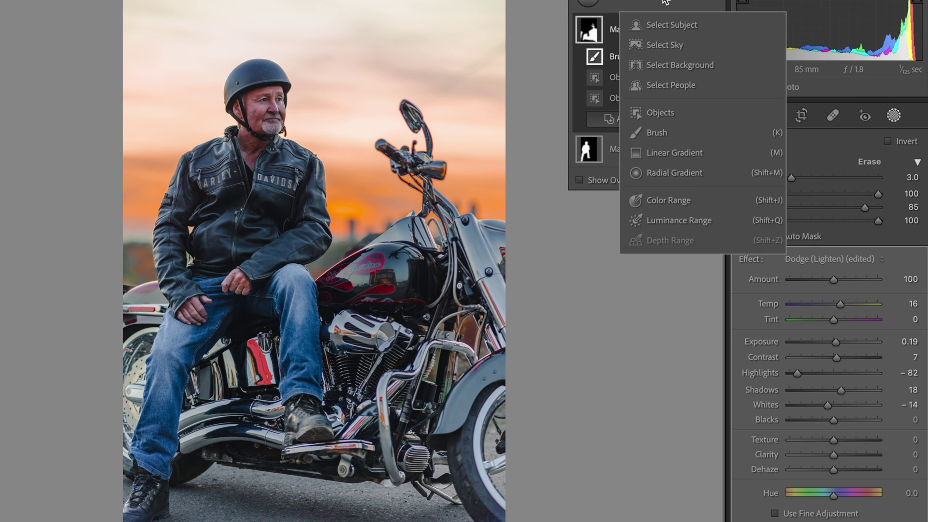
click(683, 155)
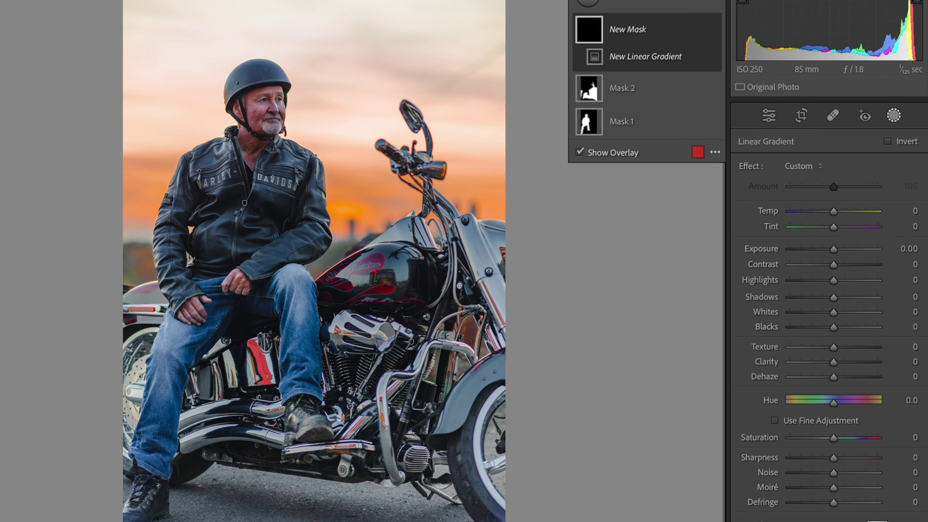
drag(300, 10, 300, 182)
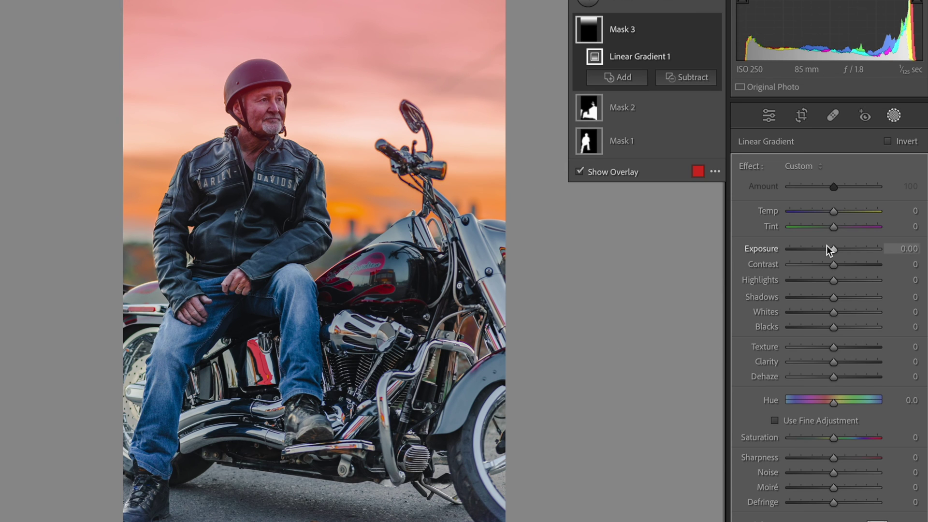
click(831, 248)
drag(831, 248, 812, 248)
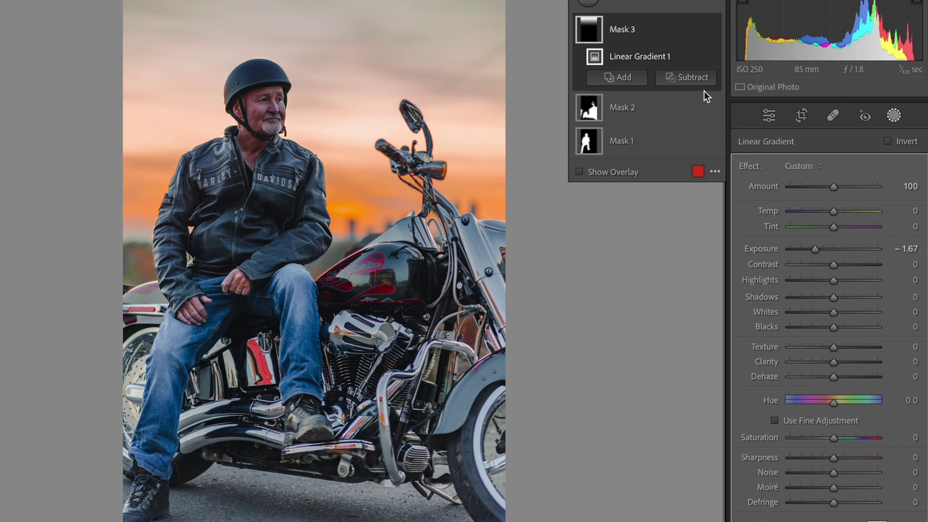
Subtract the subject from the sky gradient mask, and darken the ground with another gradient along the photo's lower edge
click(692, 77)
click(707, 115)
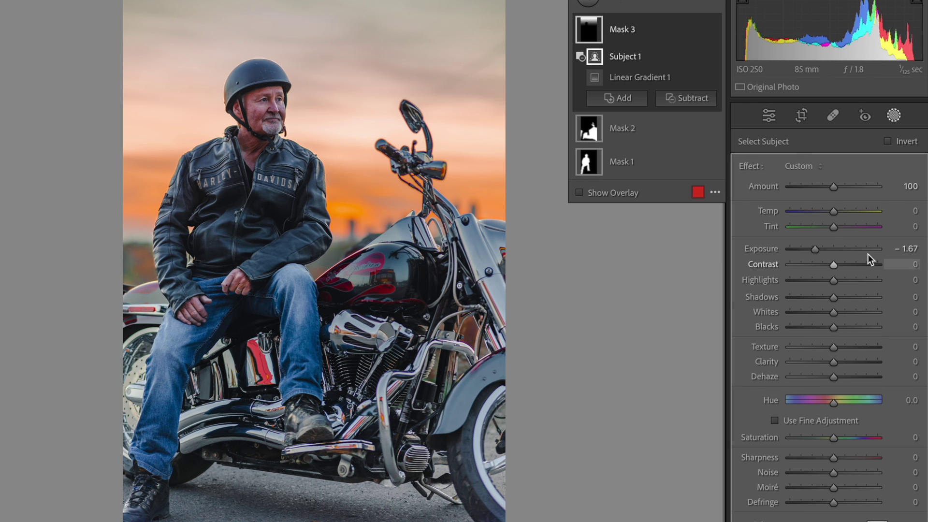
drag(814, 253, 814, 250)
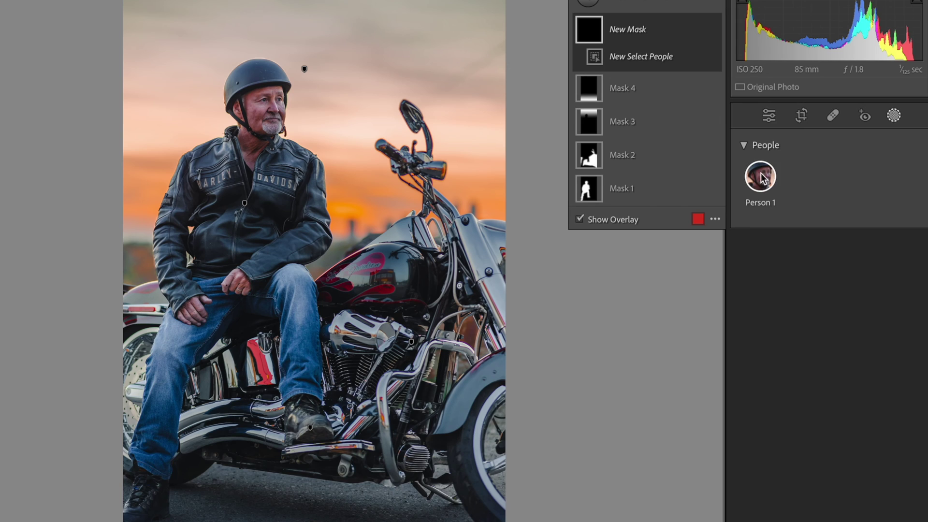
Create one combined people mask from the rider's Eye Sclera and Iris and Pupil, and raise its exposure
click(761, 175)
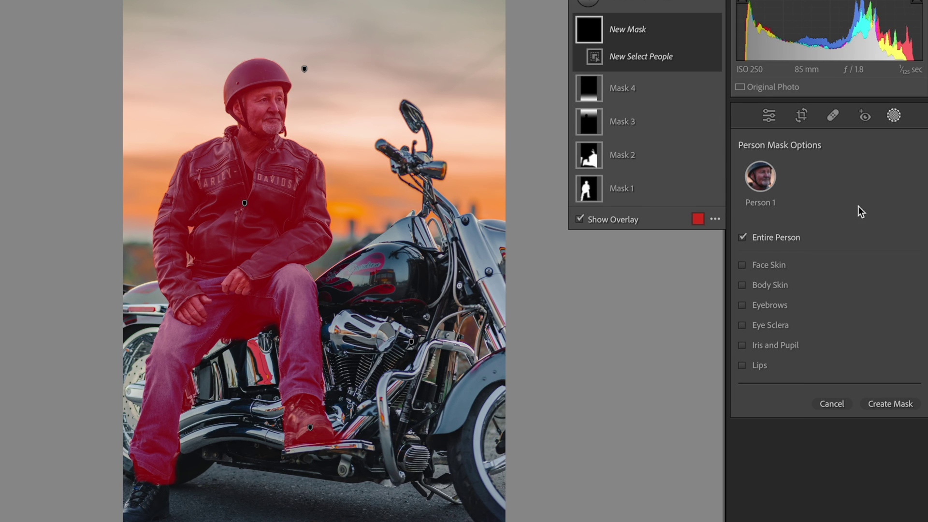
click(768, 326)
click(770, 347)
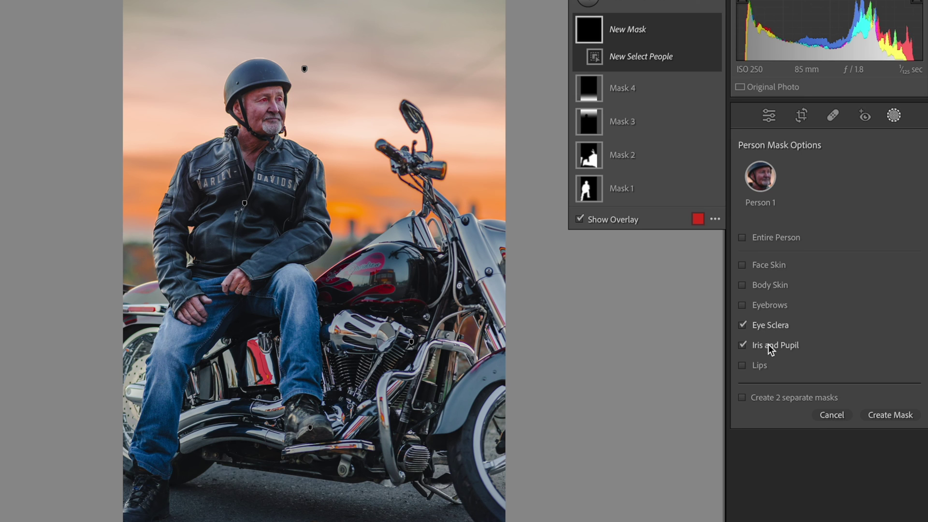
click(898, 414)
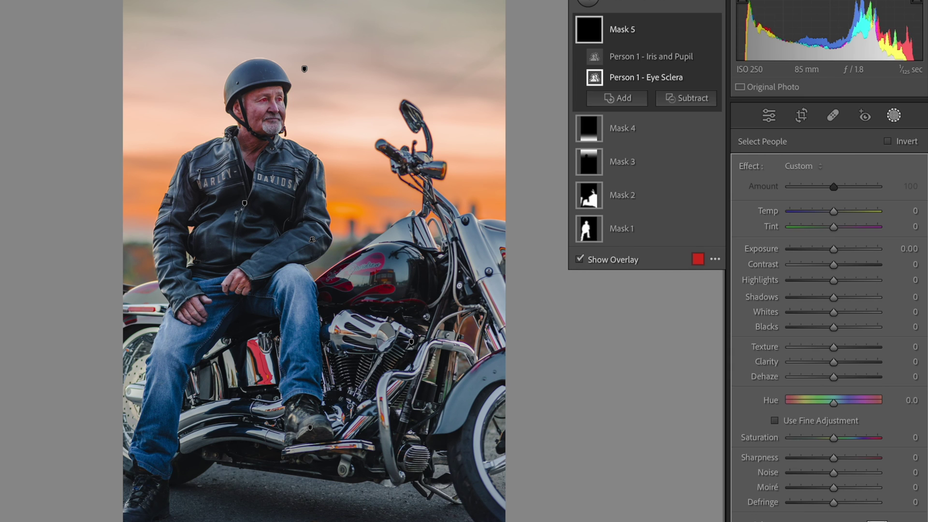
drag(838, 250, 839, 250)
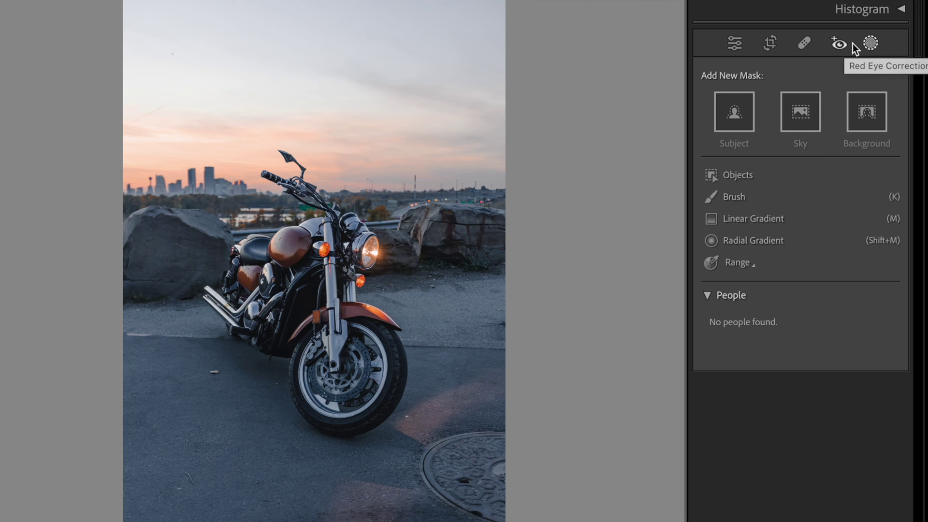
Create a background mask around the parked motorcycle in the skyline photo, and adjust its exposure and clarity
click(875, 116)
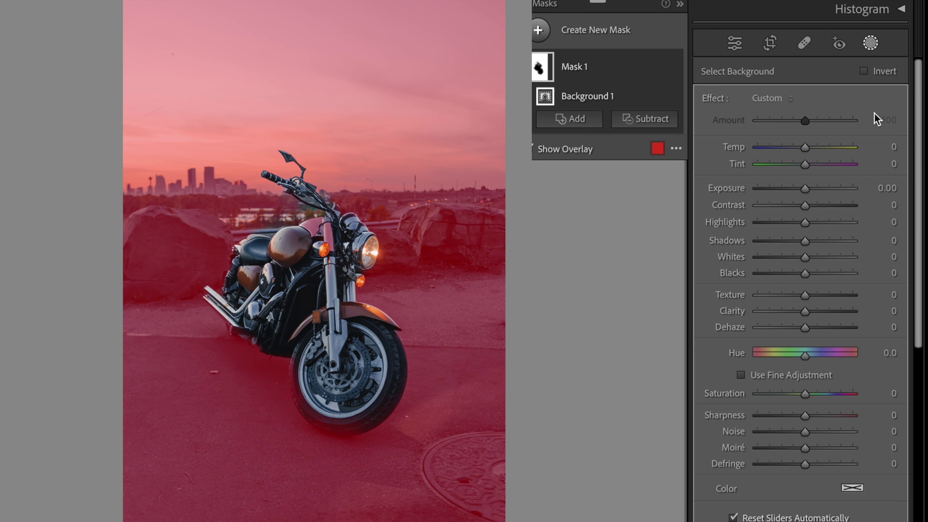
drag(805, 193, 804, 191)
mouse_move(806, 311)
mouse_down()
mouse_move(813, 312)
mouse_move(801, 295)
mouse_up()
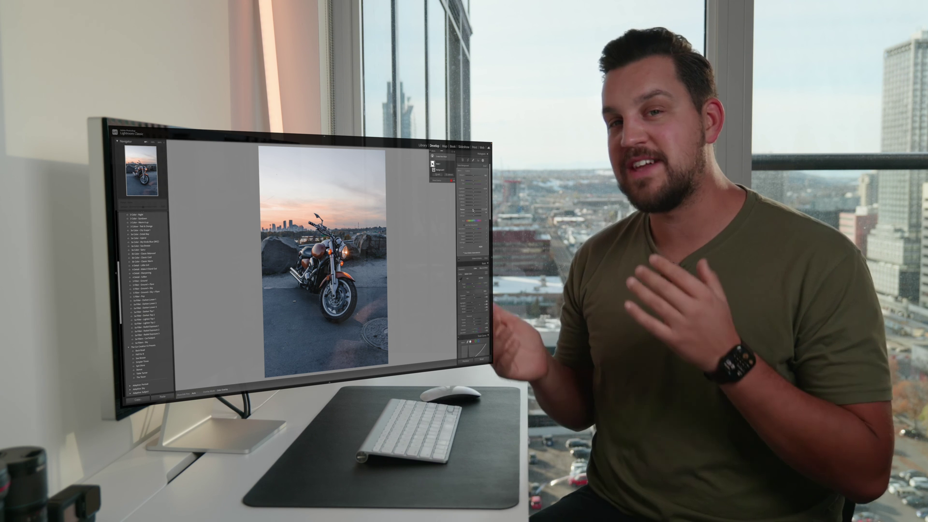